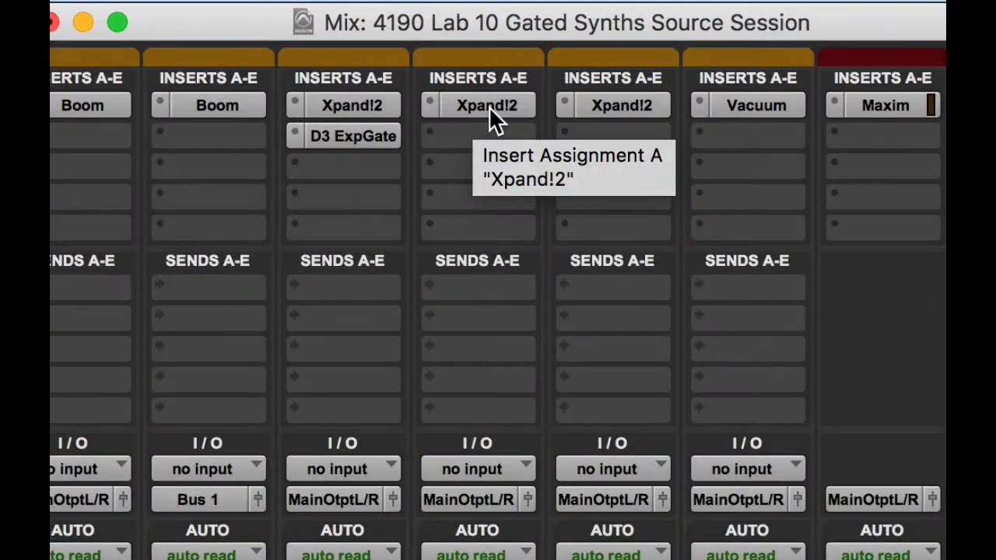
Load the 31 Classic Saw Poly preset from the 06 Polysynths folder into Xpand!2 on the fourth track and close the plug-in.
left_click(489, 106)
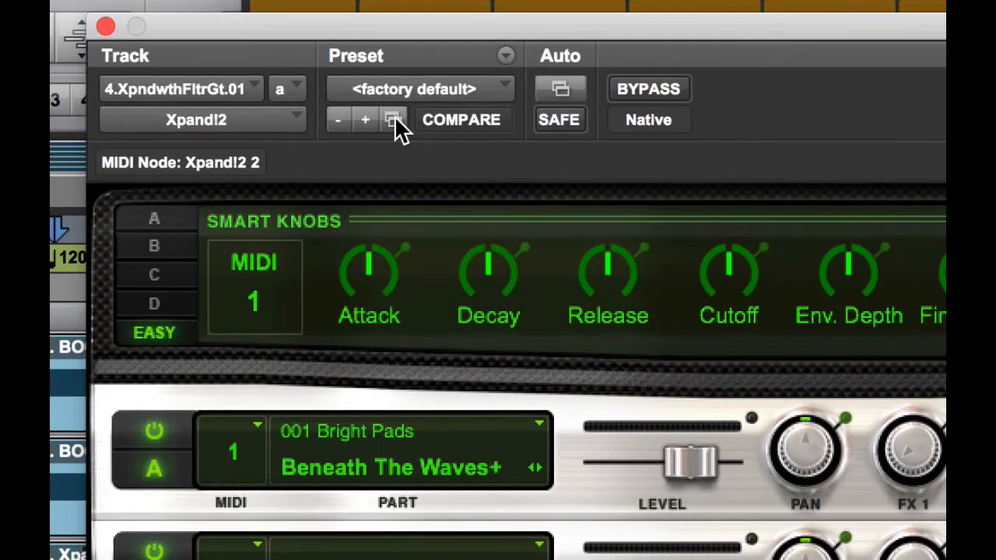
left_click(322, 138)
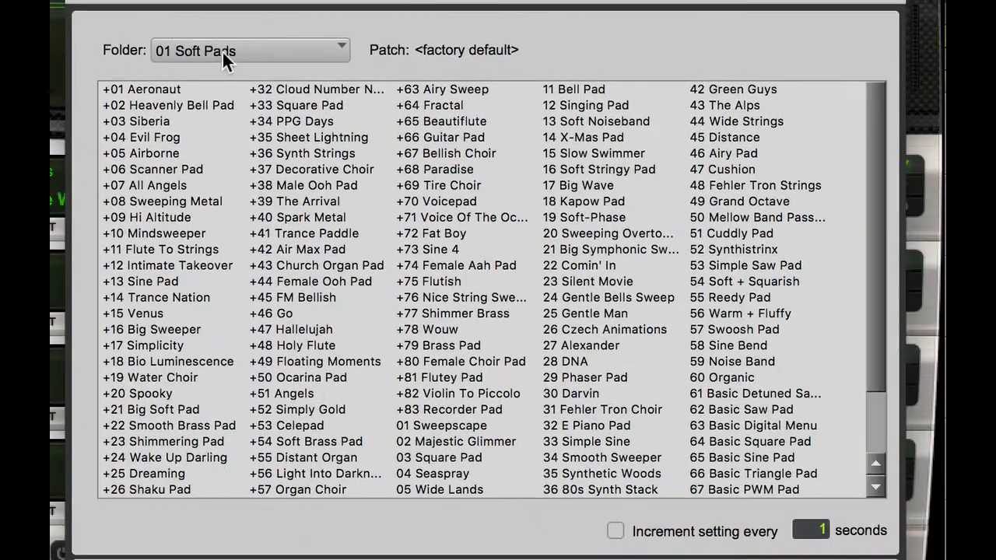
left_click(222, 49)
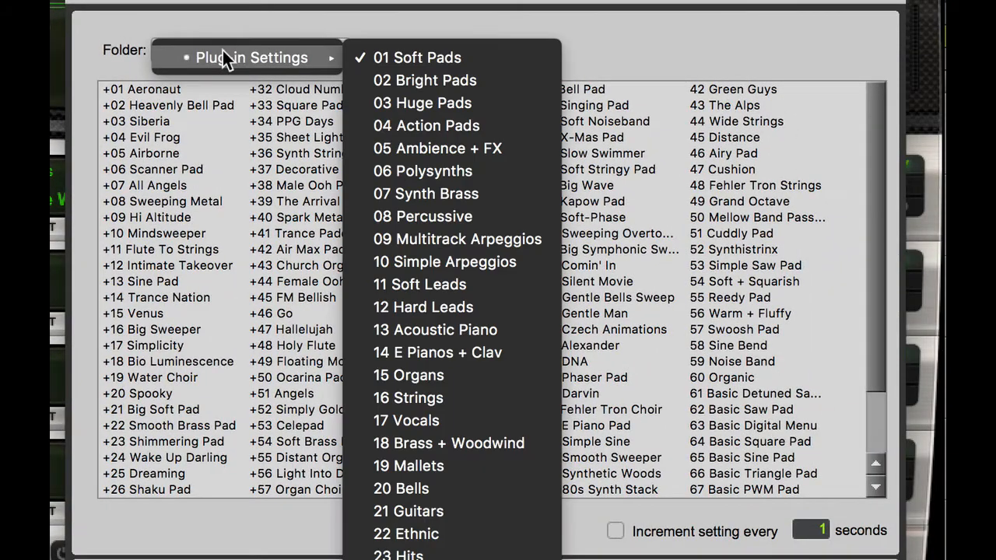
left_click(461, 175)
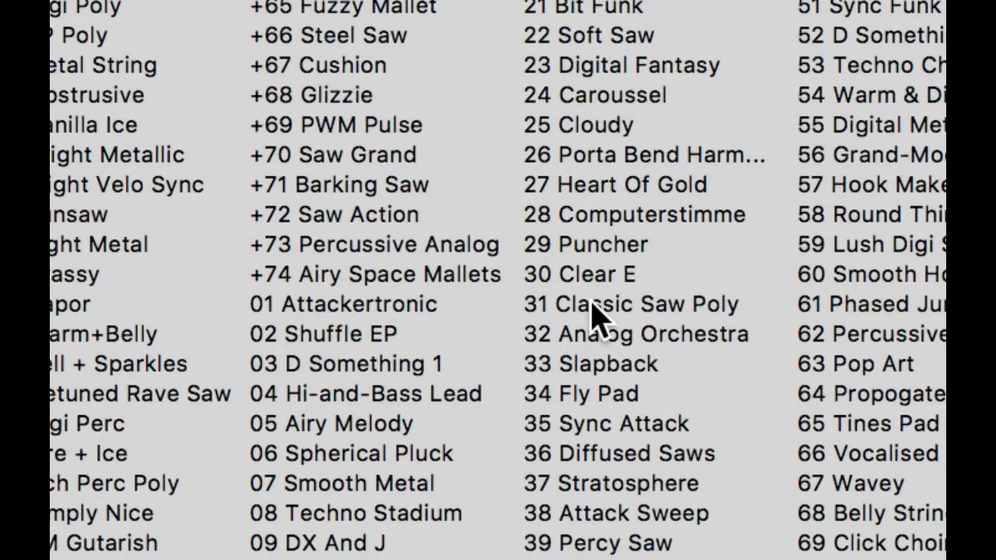
left_click(580, 313)
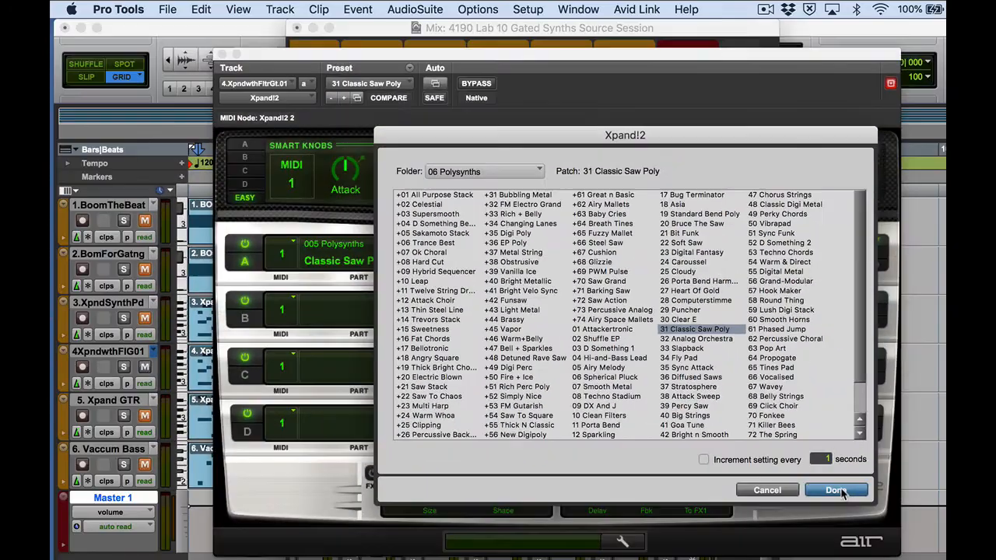
left_click(839, 490)
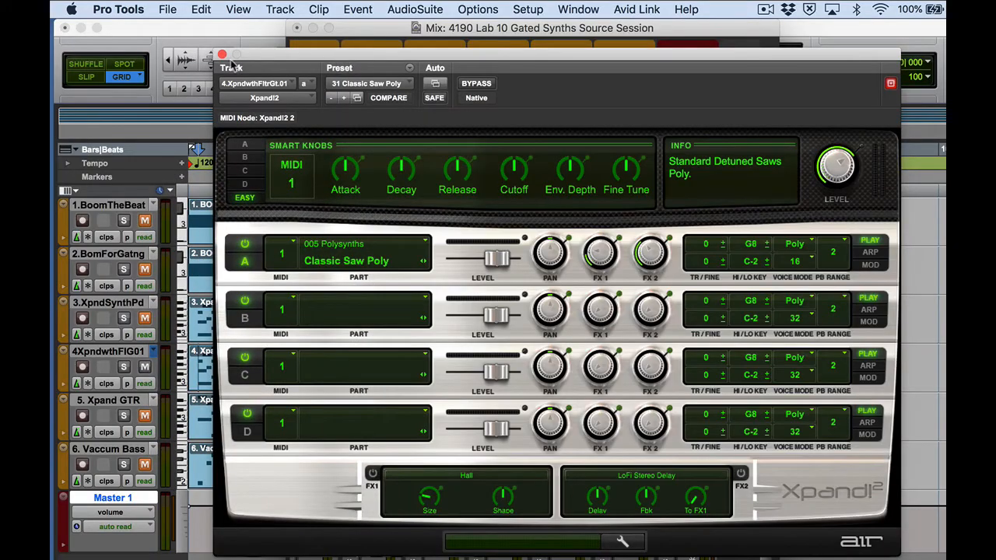
left_click(222, 55)
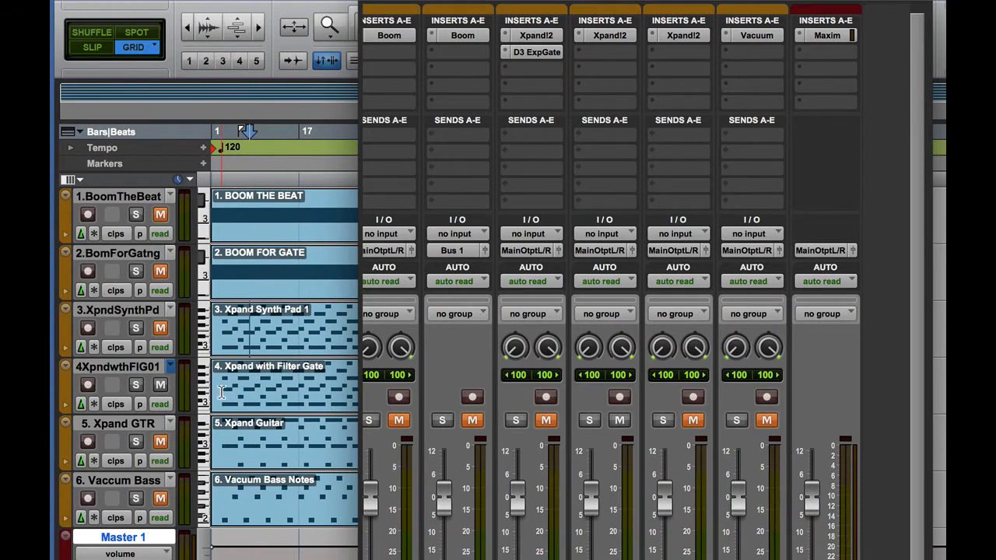
Play back the session from bar 3, where the notes of the Xpand with Filter Gate clip begin.
left_click(222, 392)
key("space")
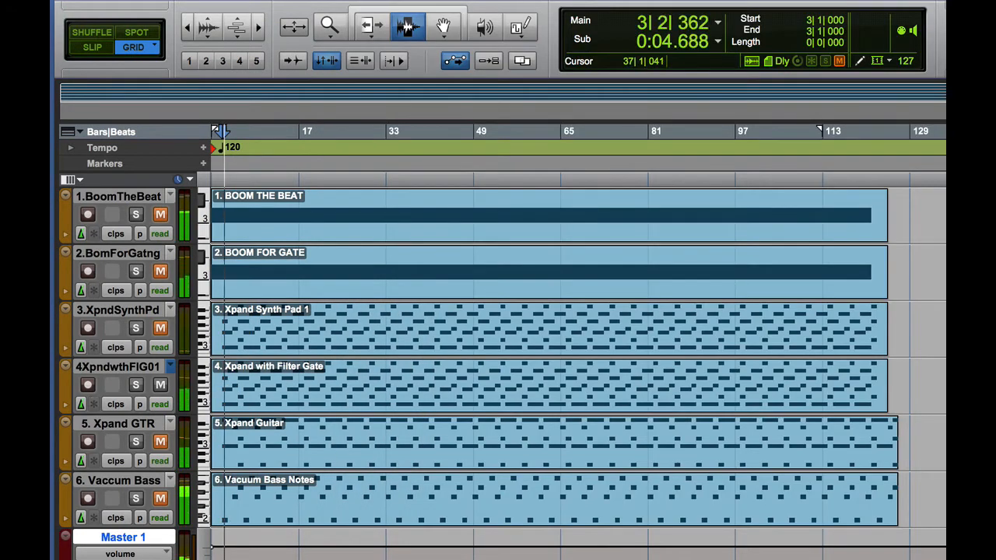
Insert the stereo AIR Filter Gate modulation plug-in after Xpand!2 on the fourth track in the Mix window.
key("super+equal")
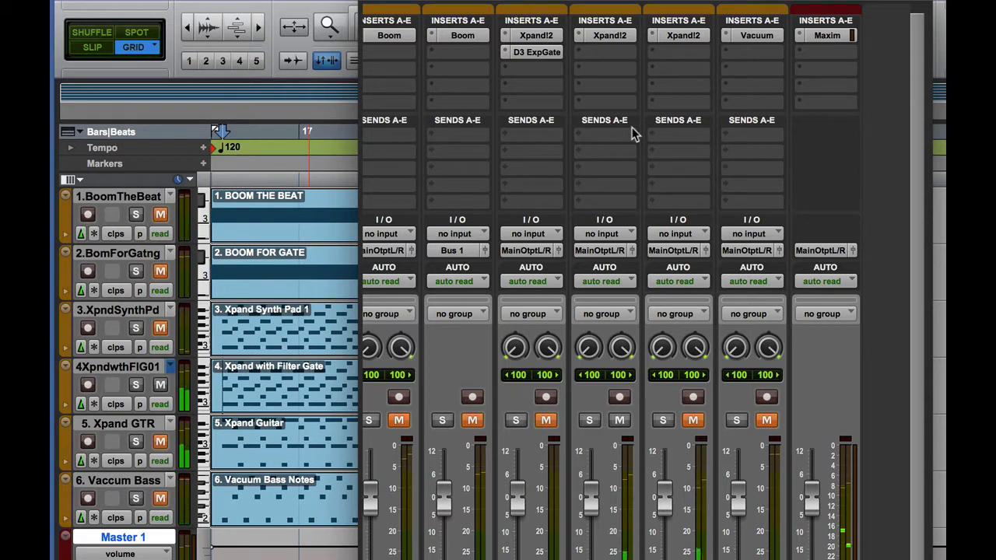
left_click(580, 53)
mouse_move(579, 51)
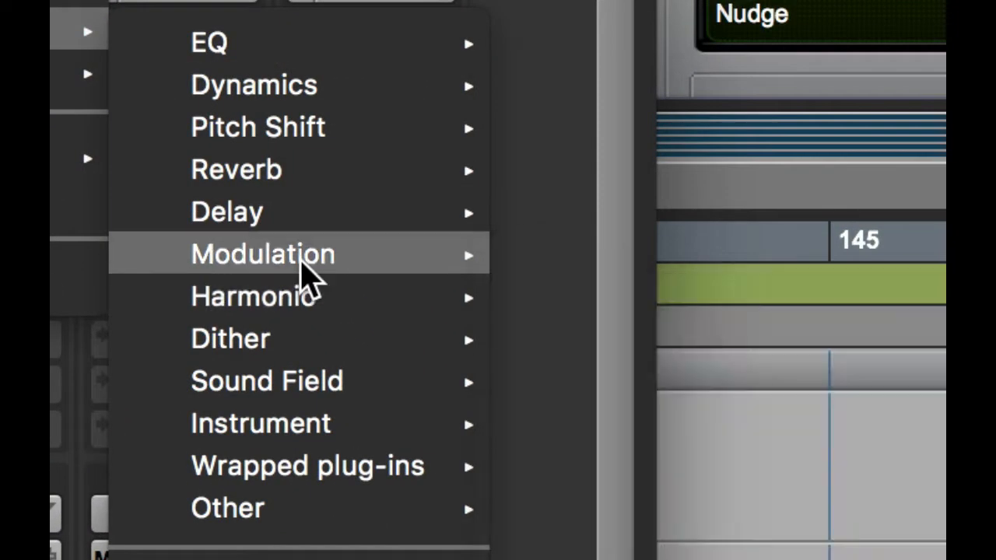
mouse_move(303, 263)
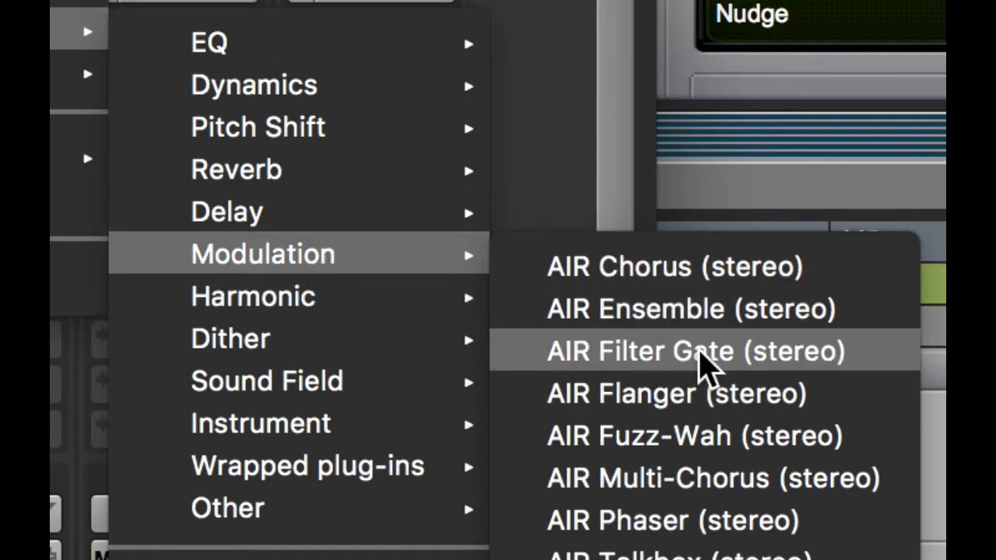
left_click(699, 352)
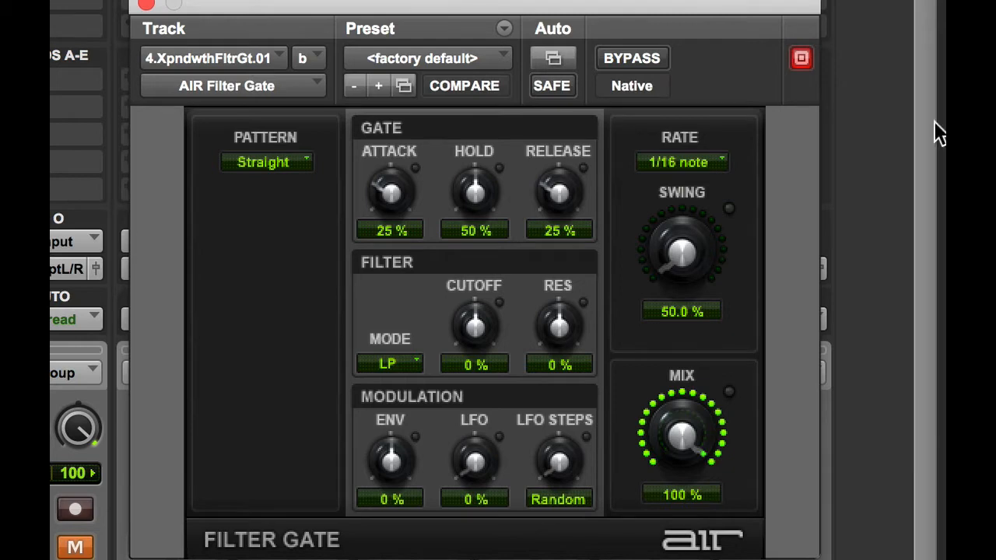
Examine the Filter Gate's pattern, filter mode and rate choices and its mix control.
left_click(277, 164)
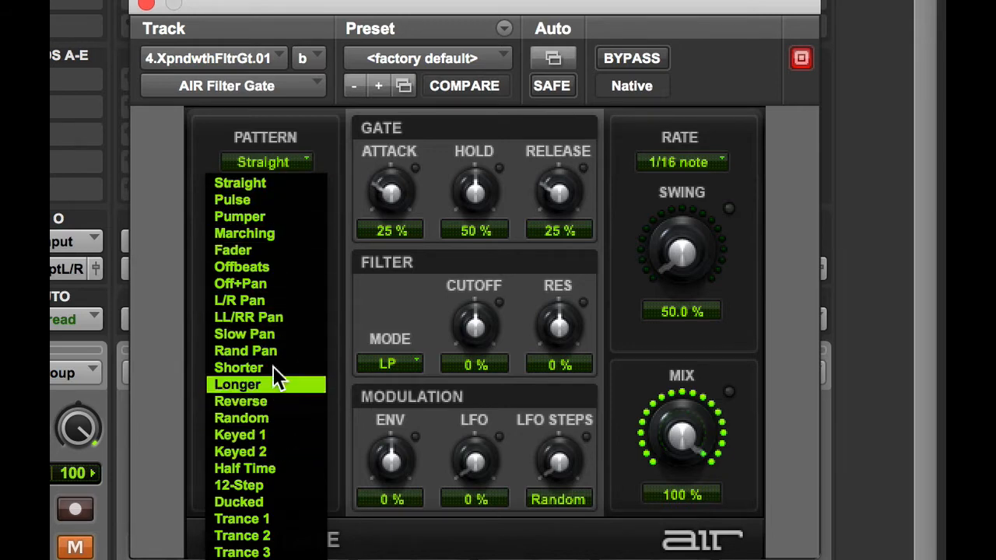
left_click(217, 132)
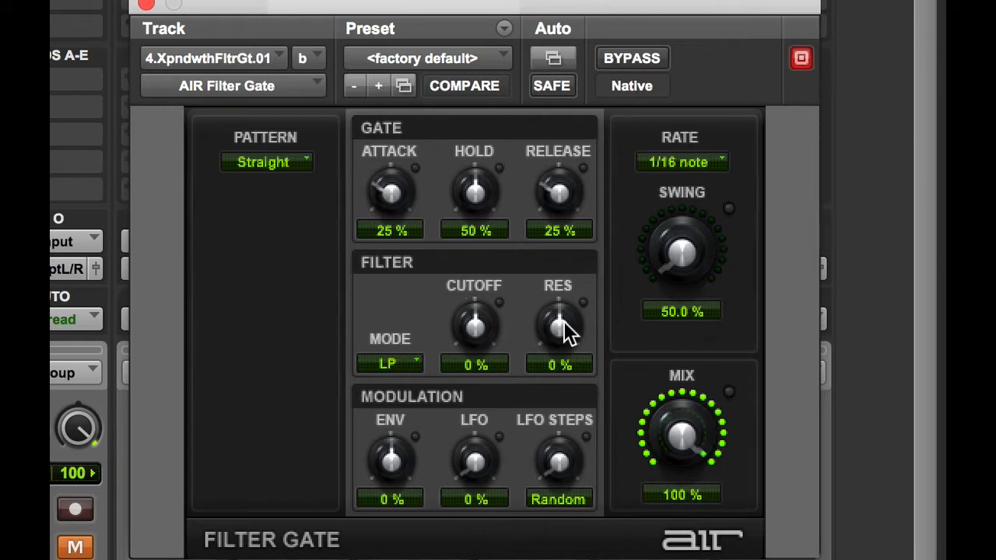
left_click(406, 366)
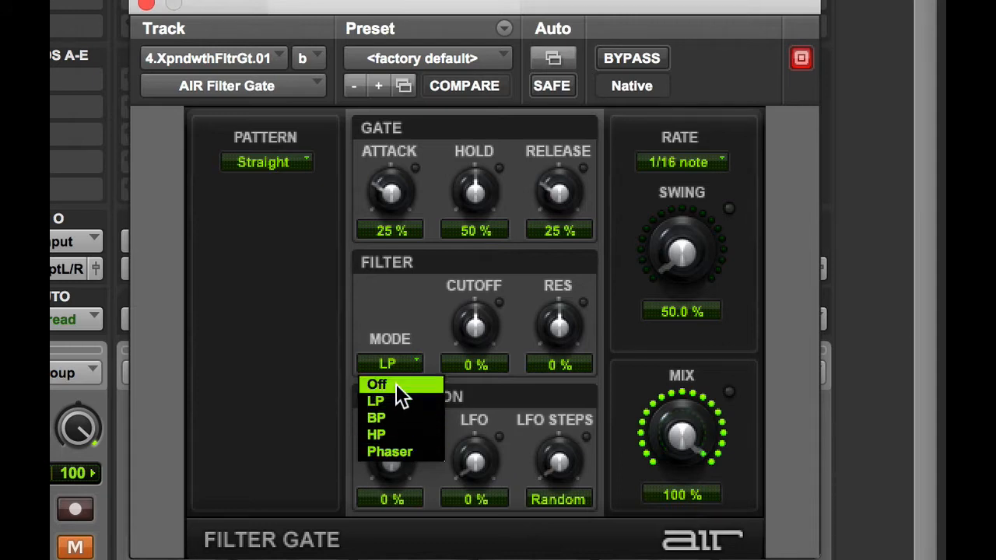
left_click(398, 308)
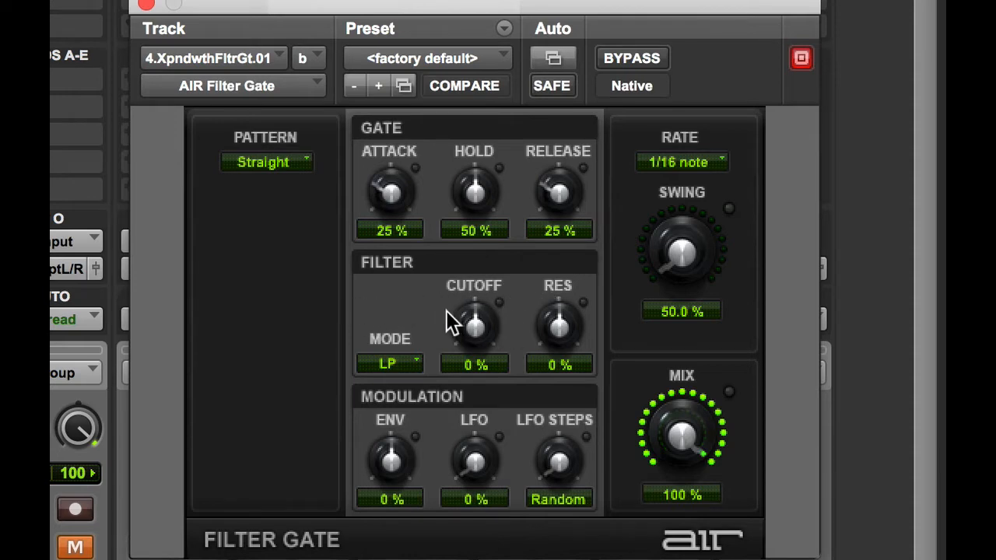
left_click(688, 164)
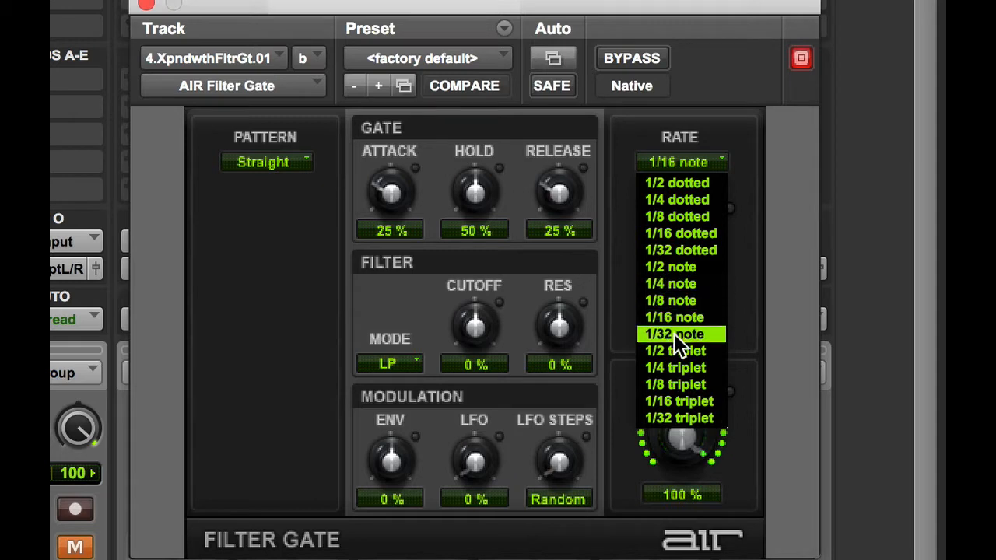
left_click(698, 79)
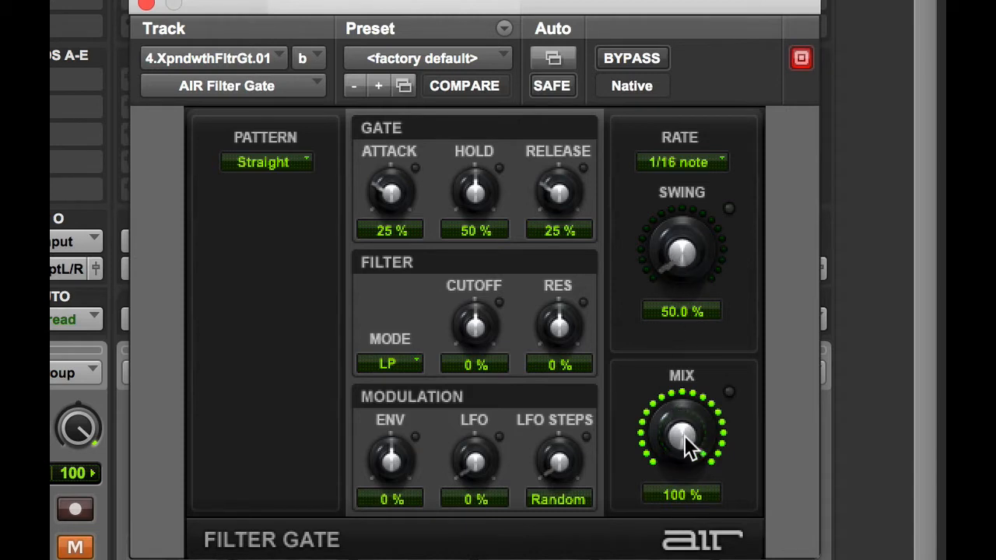
left_click_drag(683, 432, 704, 371)
Set the Filter Gate's rate to 1/8 note and its gate attack to 0%.
left_click_drag(516, 12, 278, 5)
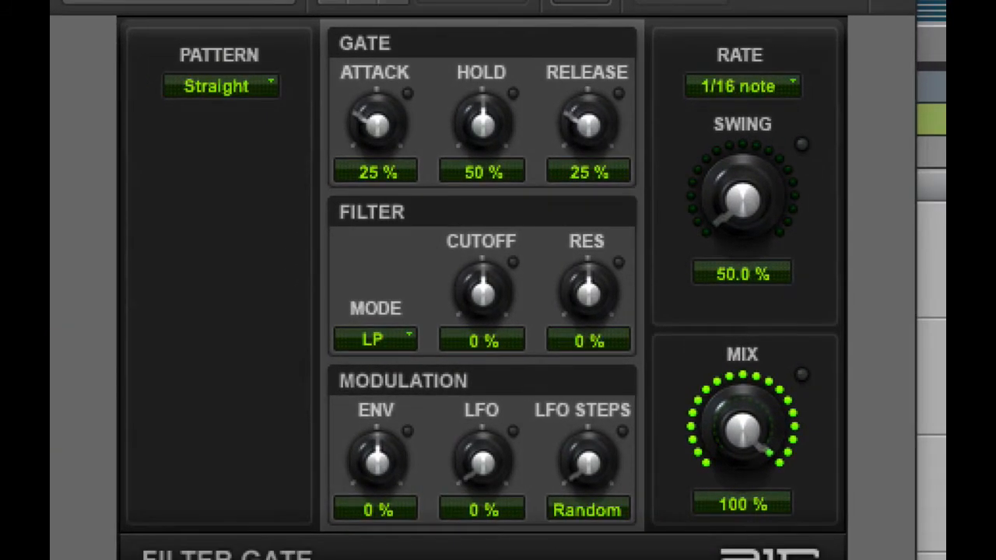
left_click(742, 87)
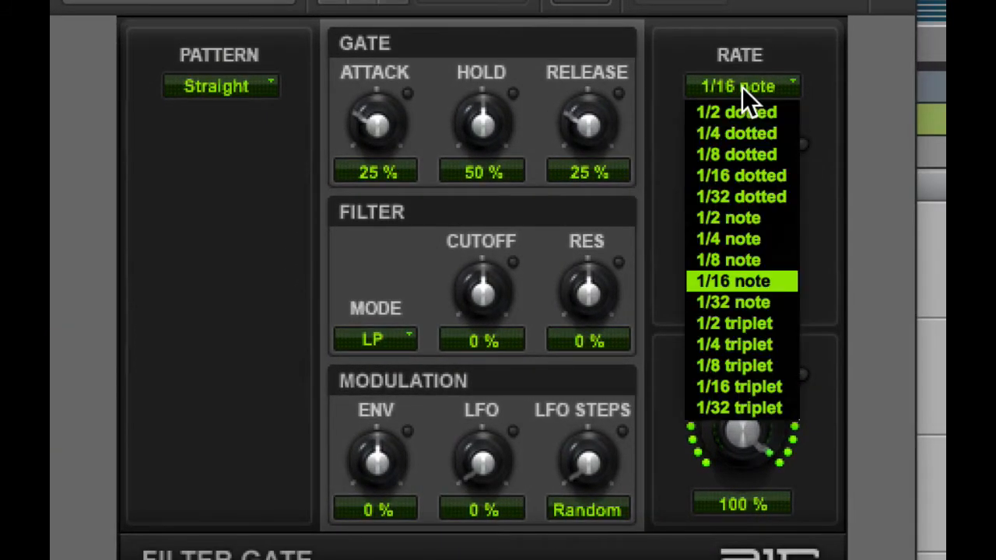
left_click(738, 260)
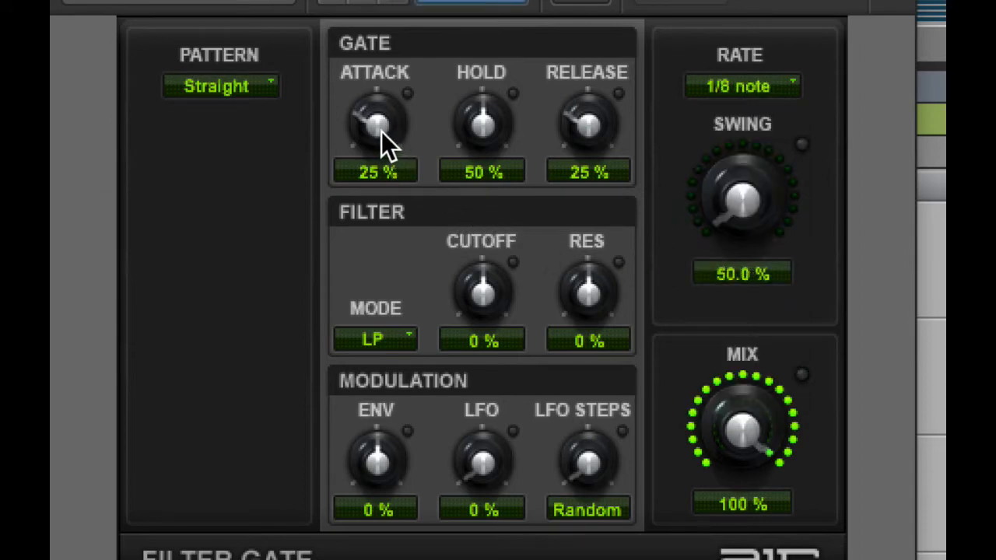
left_click_drag(375, 124, 402, 248)
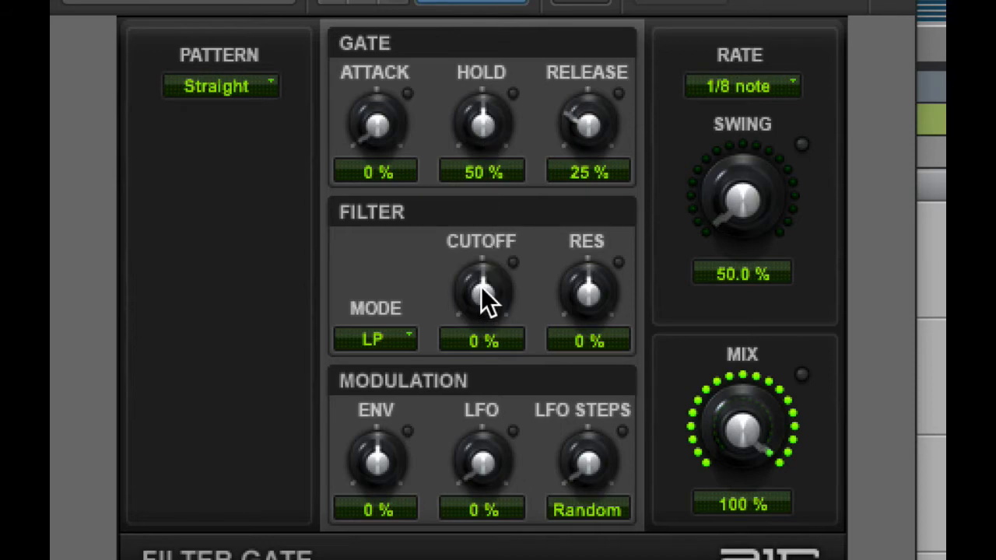
Raise the filter cutoff to +100%, and set the gate's hold to 43% and release to 41%.
left_click_drag(482, 290, 507, 92)
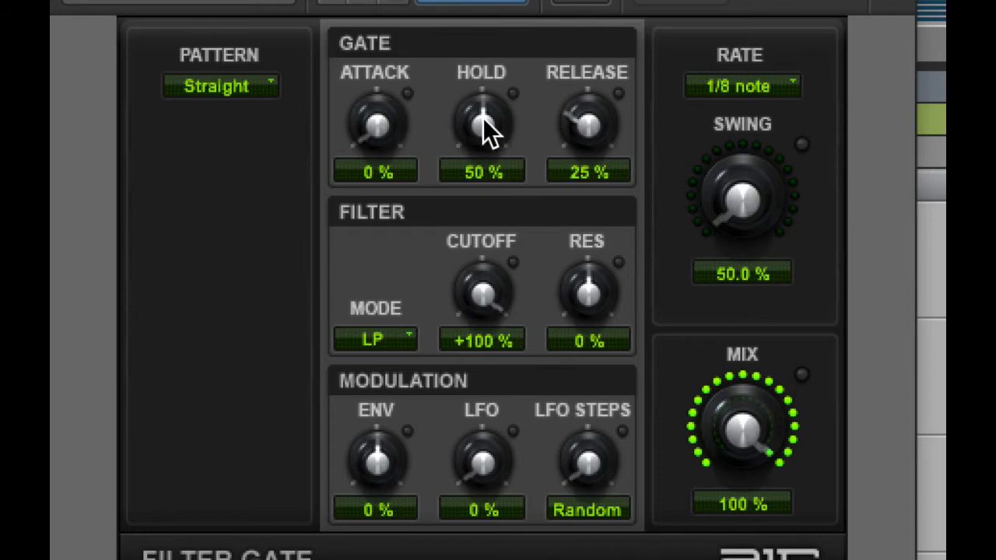
left_click_drag(482, 118, 490, 149)
left_click_drag(588, 125, 612, 6)
left_click_drag(587, 117, 563, 177)
Adjust the filter section to a cutoff of +17% and a resonance of +13%.
left_click_drag(482, 285, 464, 494)
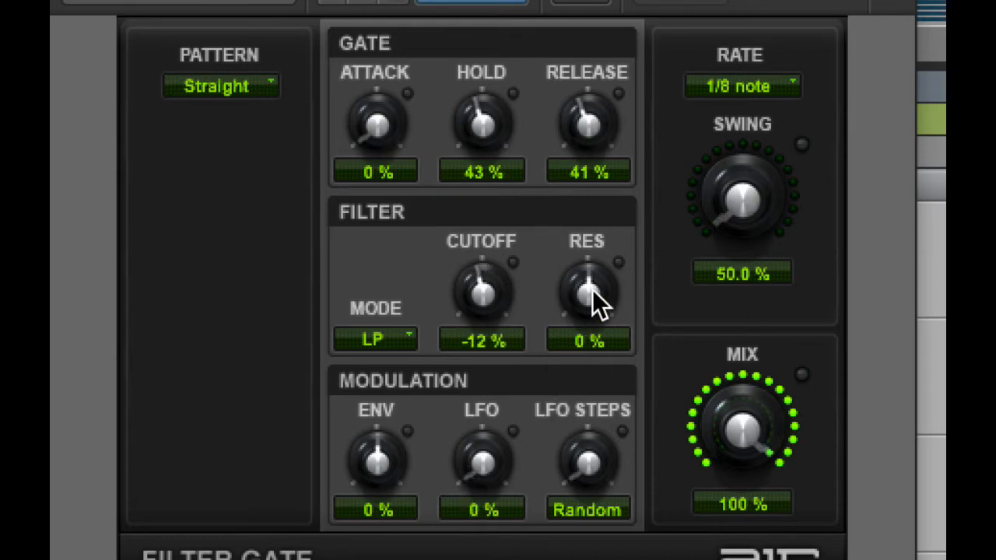
left_click_drag(589, 286, 580, 314)
left_click_drag(486, 290, 504, 244)
left_click_drag(581, 286, 591, 249)
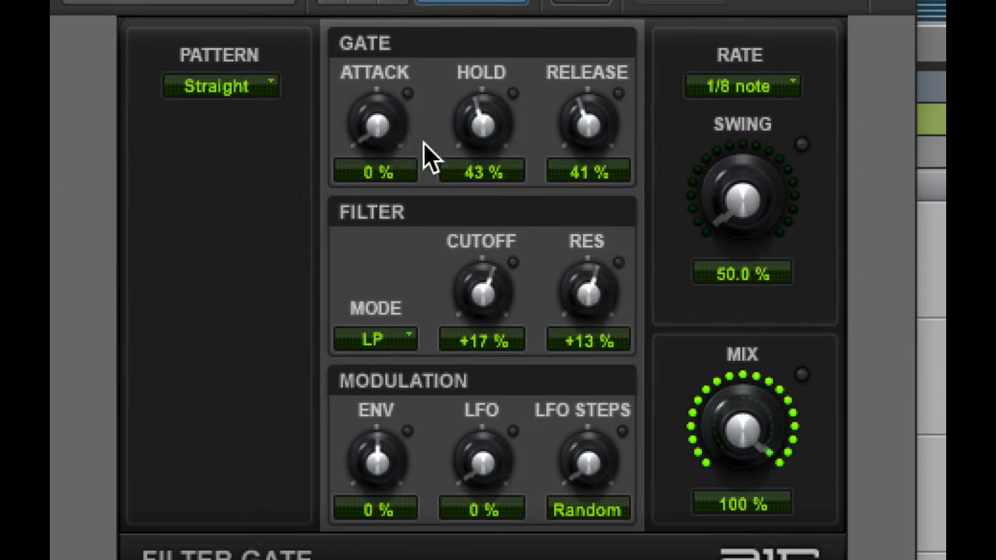
Refine the gate's hold to 34% and release to 45%, and nudge the filter cutoff to +18%.
left_click_drag(489, 116, 474, 148)
left_click_drag(591, 109, 595, 109)
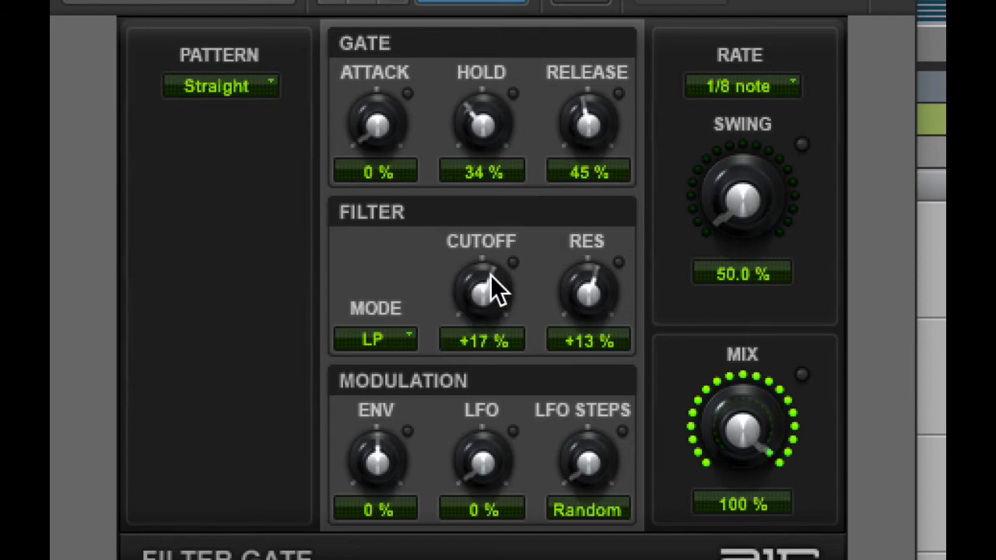
mouse_move(487, 277)
left_mouse_down()
mouse_move(458, 302)
mouse_move(440, 340)
mouse_move(481, 279)
left_mouse_up()
Try a modulation envelope amount of +4%, and settle it at -3%.
left_click_drag(374, 460, 409, 422)
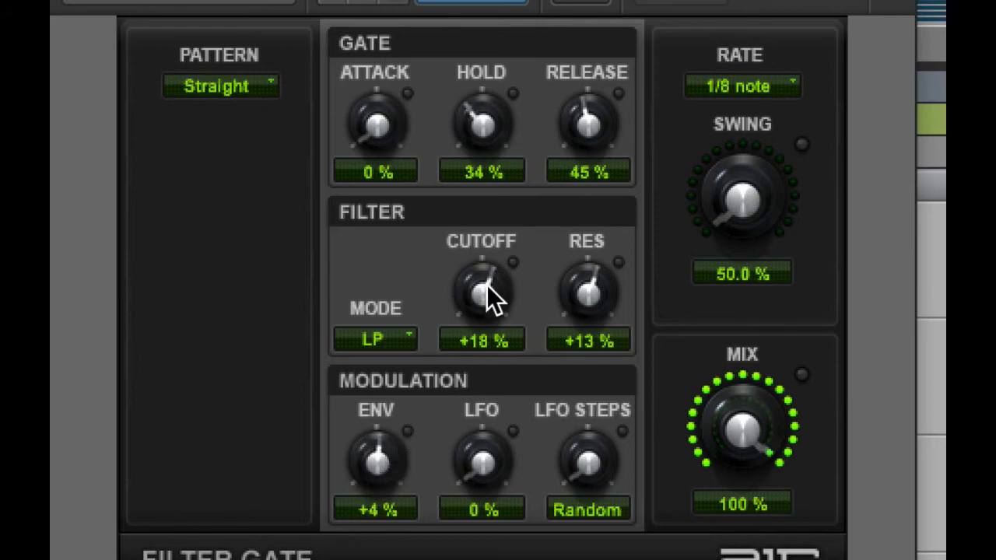
mouse_move(376, 458)
left_mouse_down()
mouse_move(400, 428)
mouse_move(361, 491)
mouse_move(378, 469)
left_mouse_up()
left_click_drag(375, 454, 367, 473)
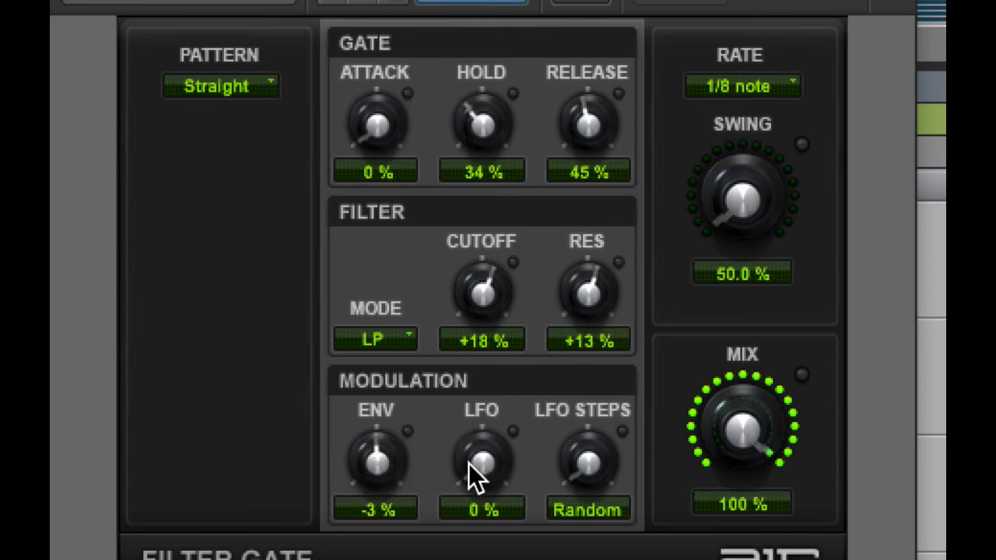
Set the modulation LFO to 25% with 4 steps, and keep fine-tuning the LFO amount and step count.
left_click_drag(489, 445, 519, 379)
left_click_drag(589, 449, 591, 431)
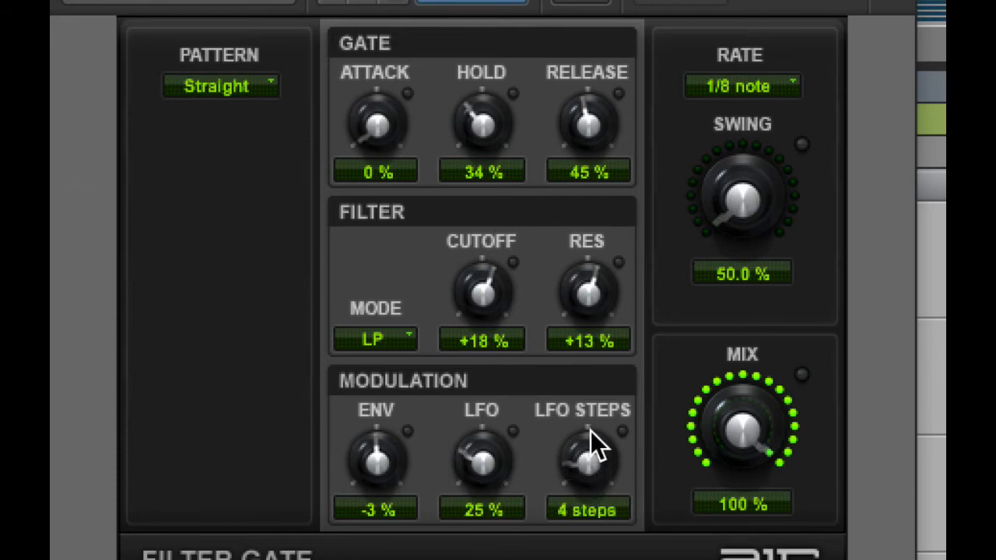
left_click_drag(495, 451, 506, 425)
left_click_drag(580, 475, 579, 481)
left_click_drag(485, 469, 490, 460)
left_click_drag(589, 470, 596, 414)
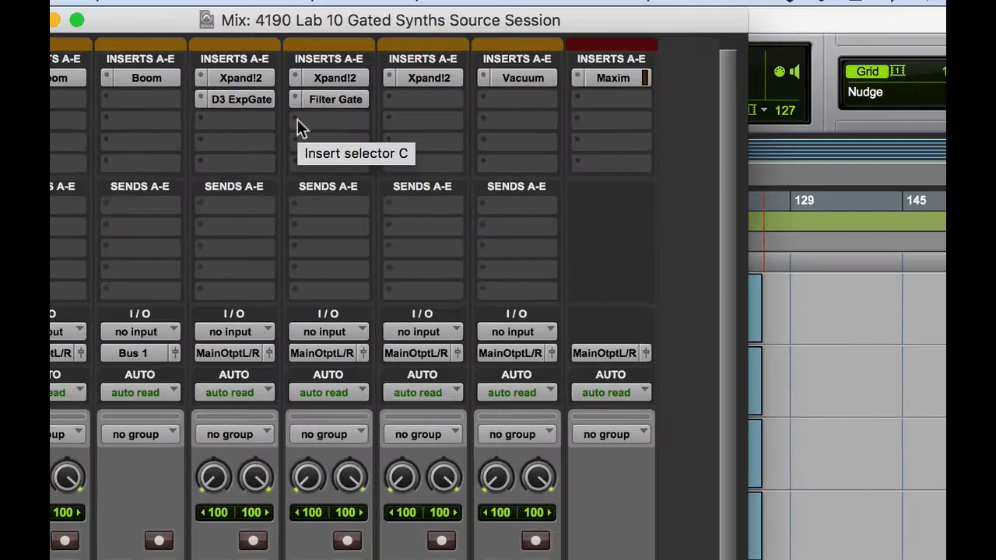
Insert the stereo Mod Delay III plug-in after the Filter Gate on the fourth track.
left_click(369, 78)
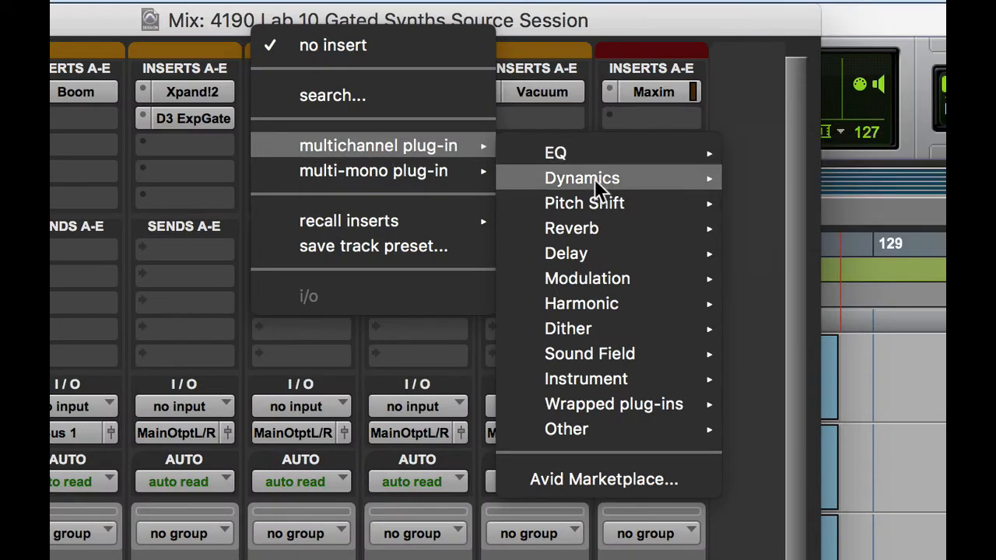
mouse_move(590, 250)
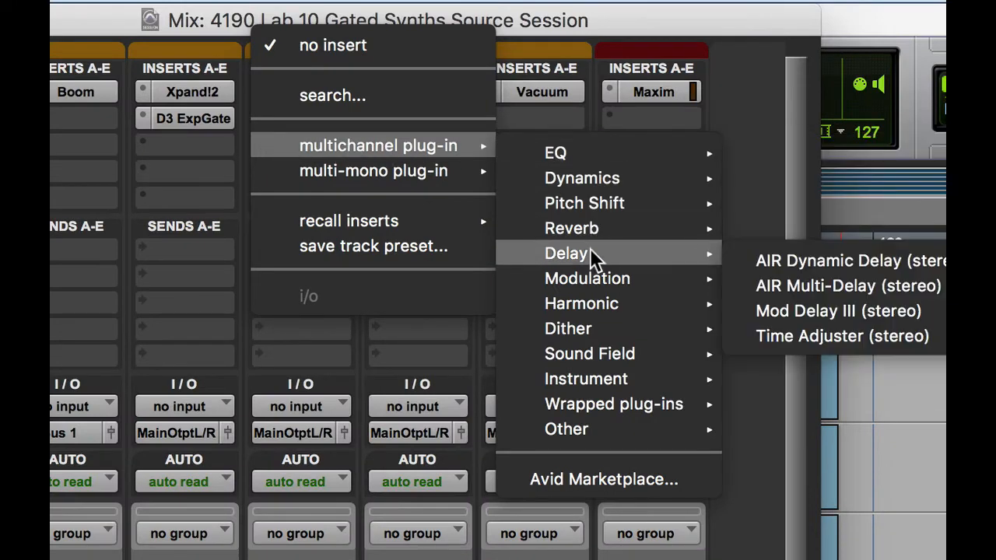
left_click(847, 312)
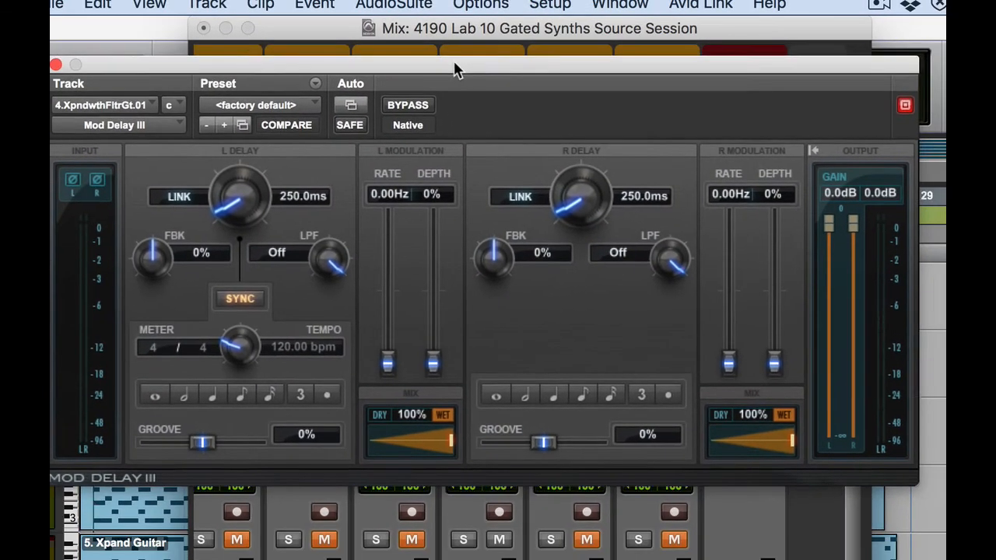
left_click_drag(455, 70, 466, 63)
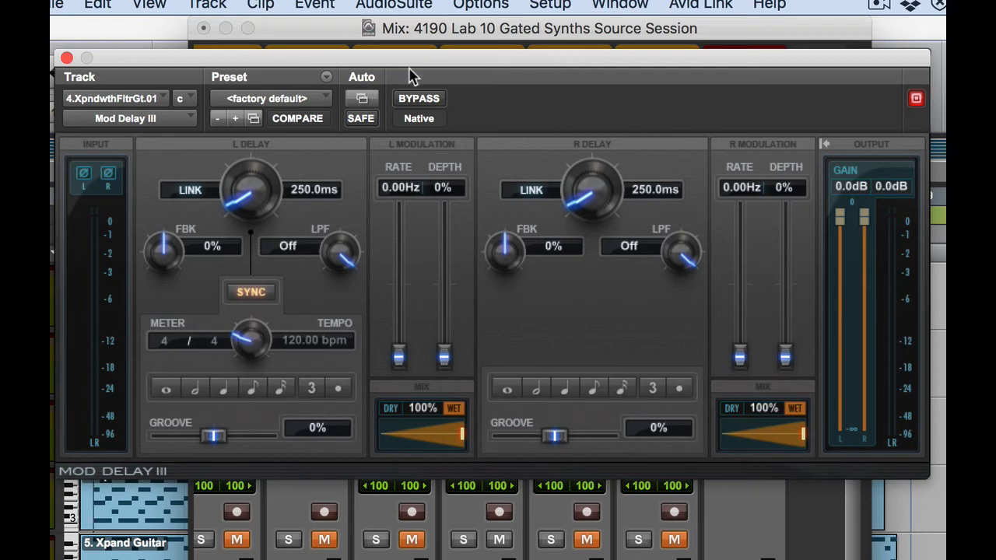
Bypass Mod Delay III, move its window aside to uncover the mixer channels, and start playback.
left_click(418, 103)
left_click_drag(440, 78, 819, 135)
key("space")
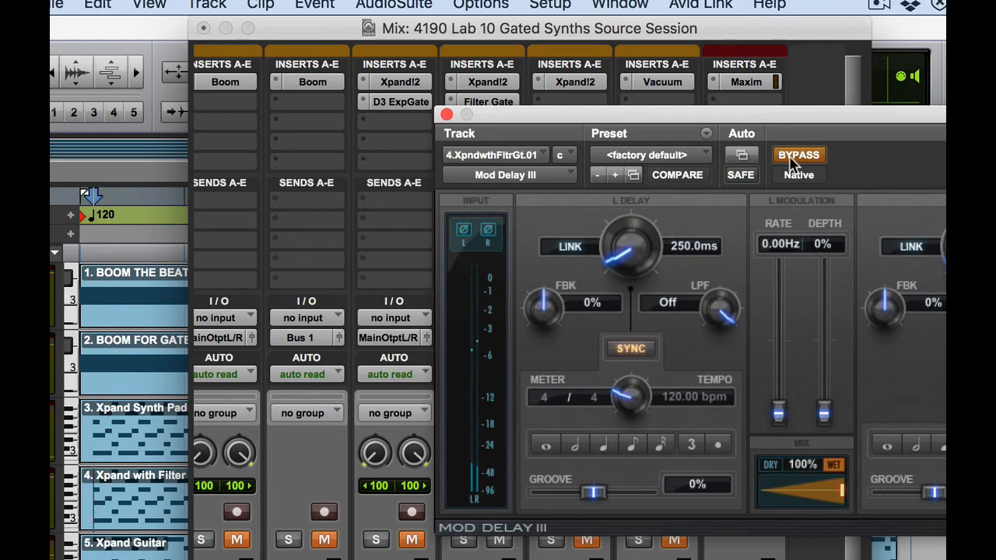
Set Mod Delay III's left delay to a tempo-synced dotted eighth note, and settle its mix at 30% after trying fully dry and fully wet.
left_click(631, 350)
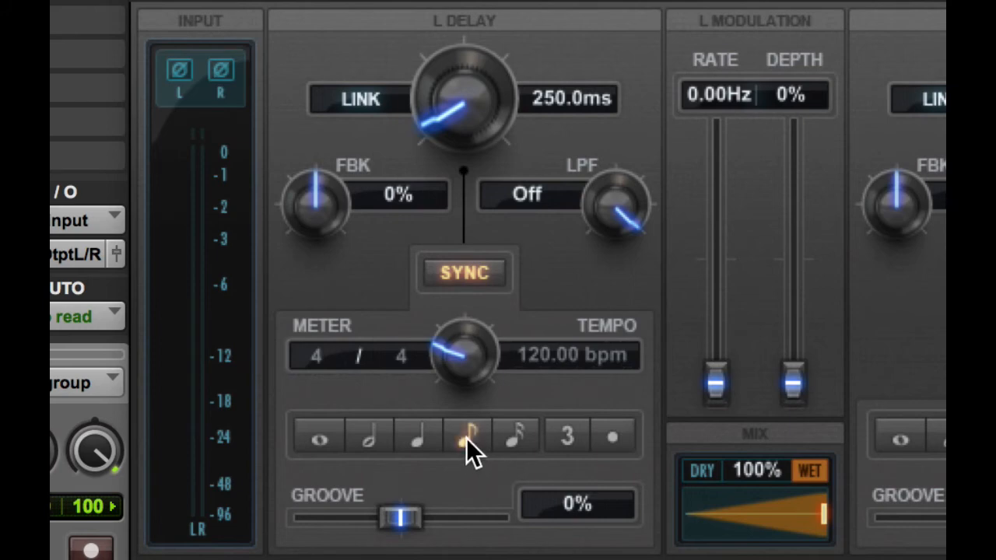
left_click(614, 438)
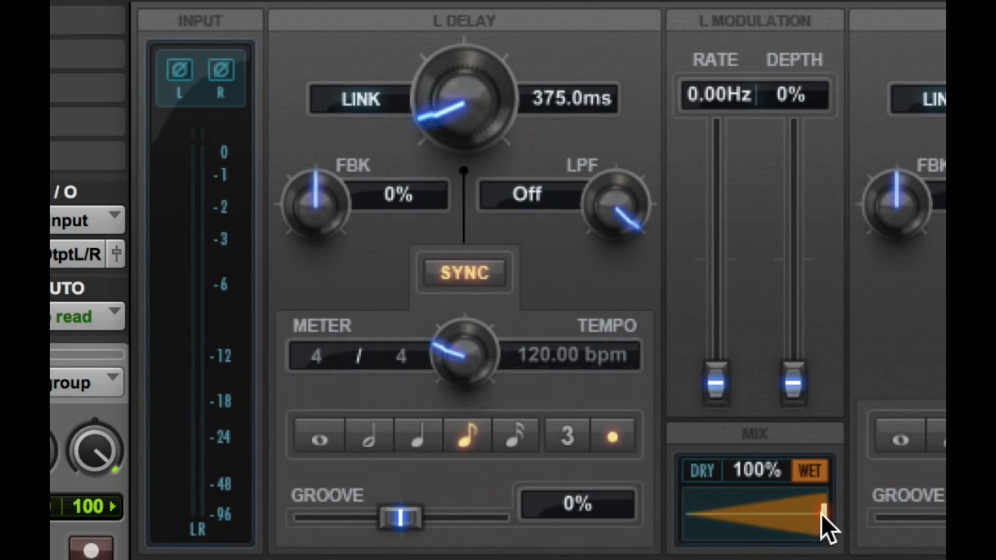
left_click_drag(823, 518, 580, 504)
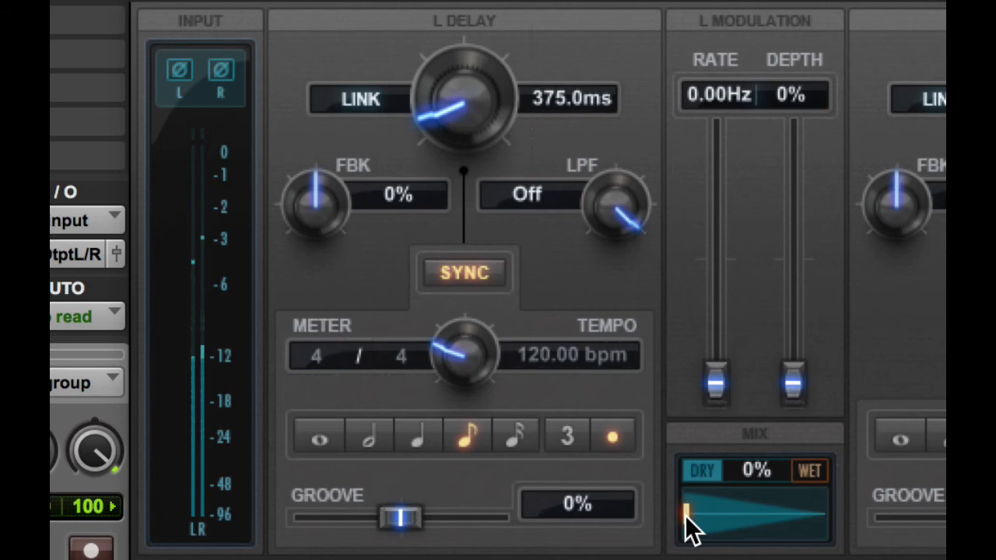
left_click_drag(687, 514, 864, 525)
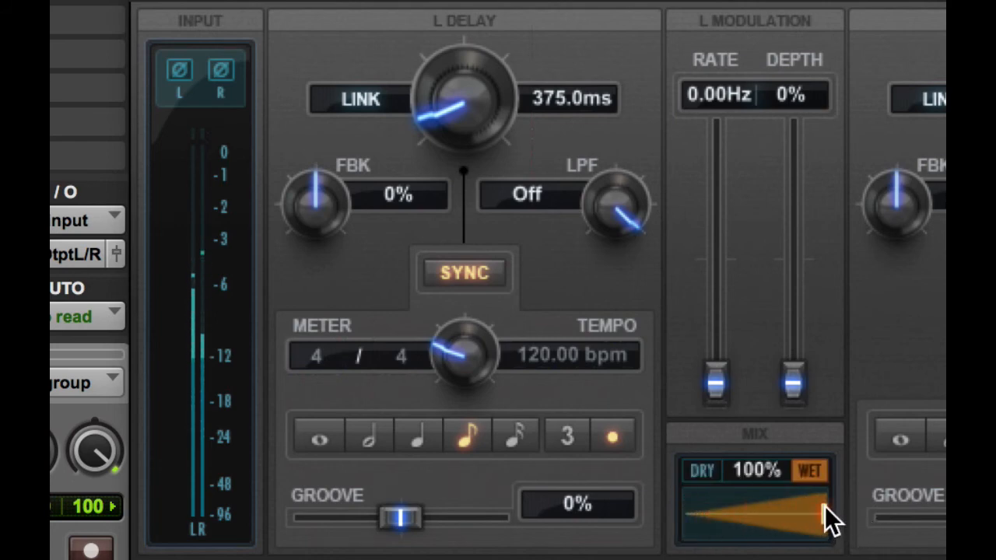
left_click_drag(823, 508, 706, 510)
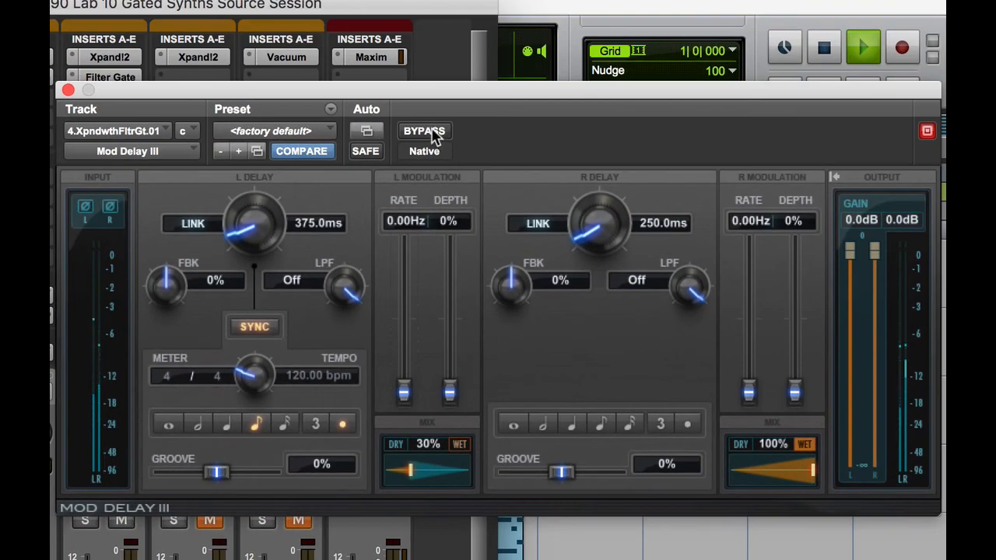
Bypass and re-enable Mod Delay III during playback to compare the synth with and without the delay.
left_click(437, 132)
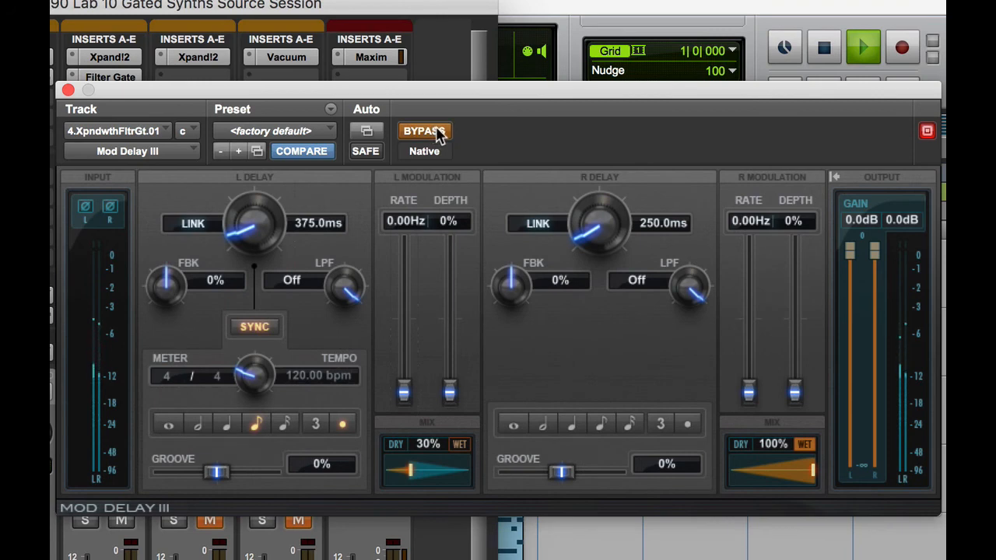
left_click(438, 134)
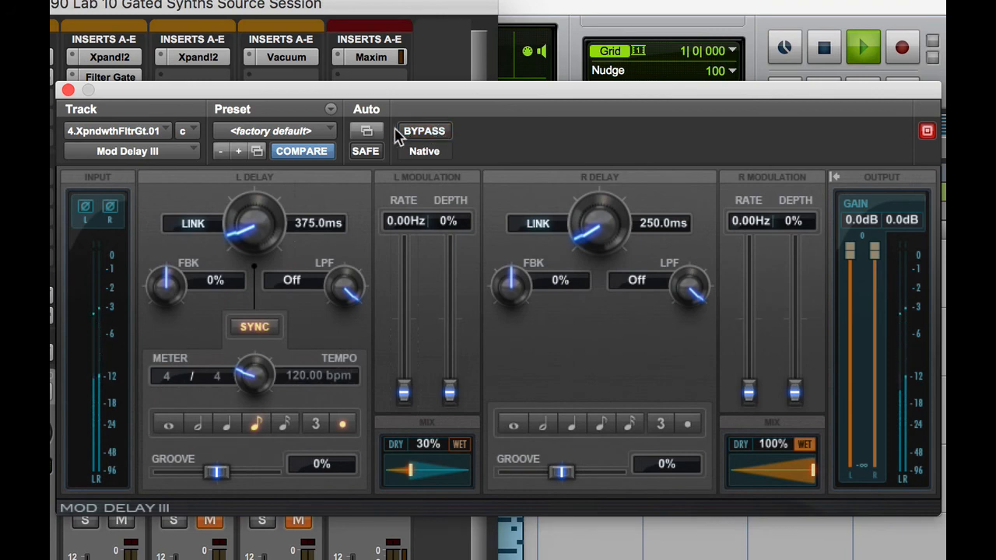
Set the right delay's mix to 30% and link the left and right delay channels.
left_click_drag(433, 95, 334, 93)
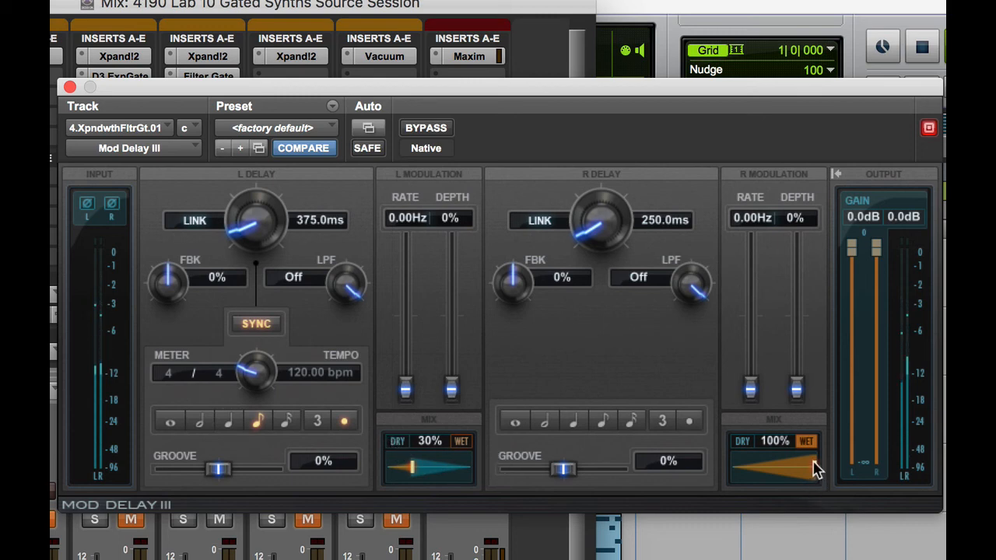
left_click_drag(814, 467, 746, 472)
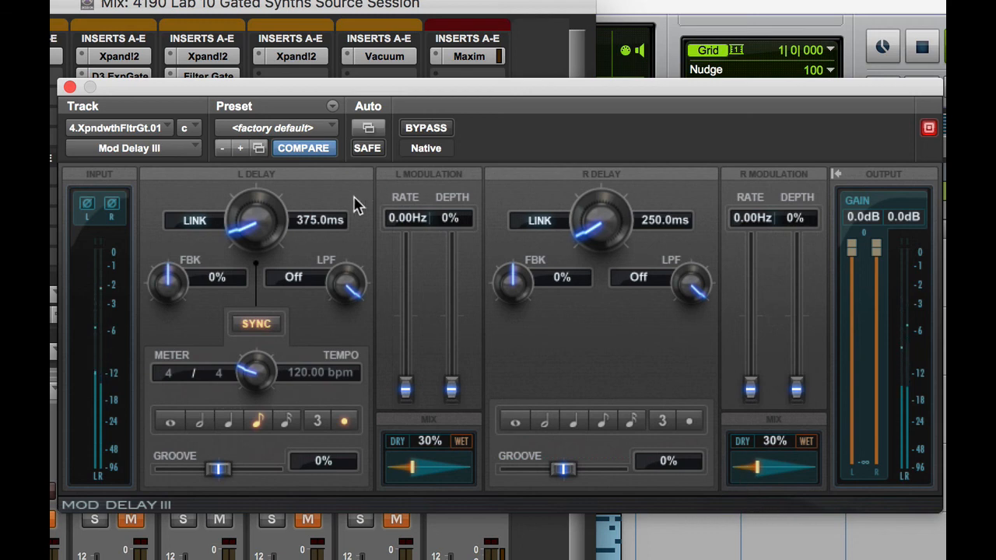
left_click(195, 221)
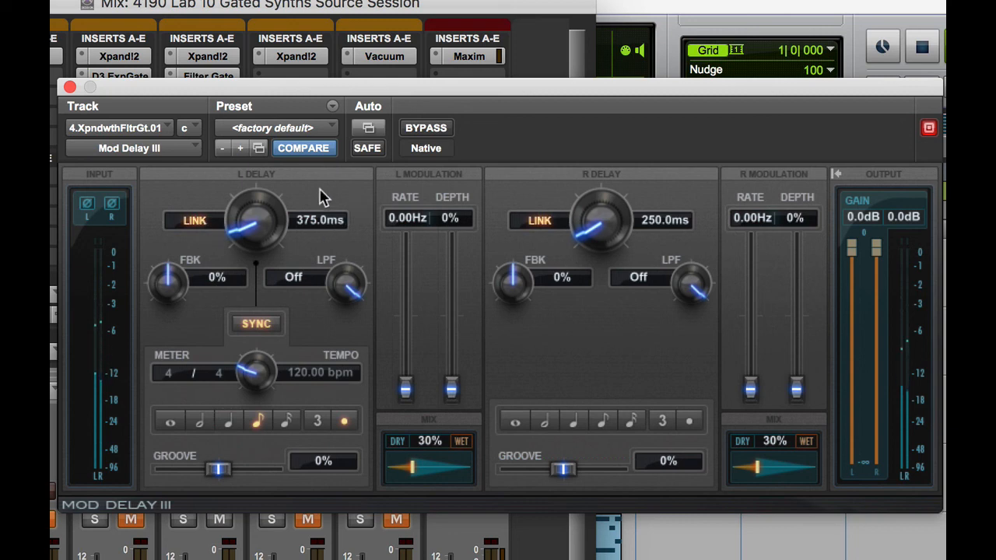
Close the Mod Delay III window, and mute the fourth track once playback is stopped.
left_click_drag(506, 94, 393, 85)
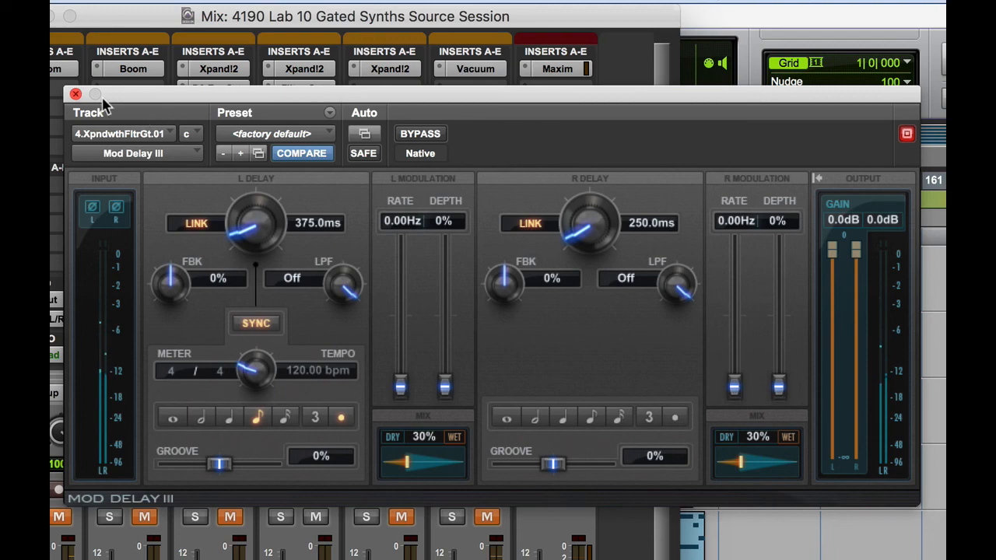
left_click(75, 94)
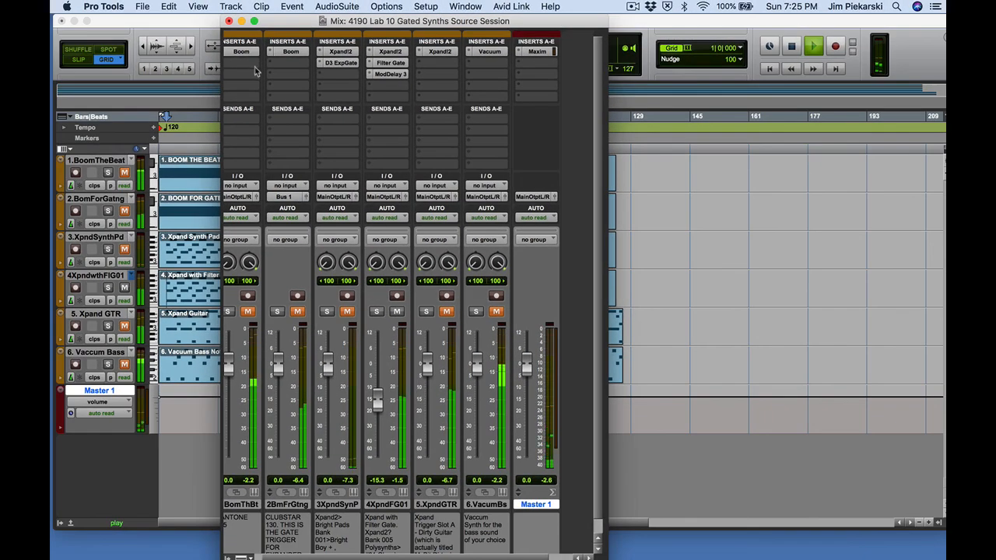
key("space")
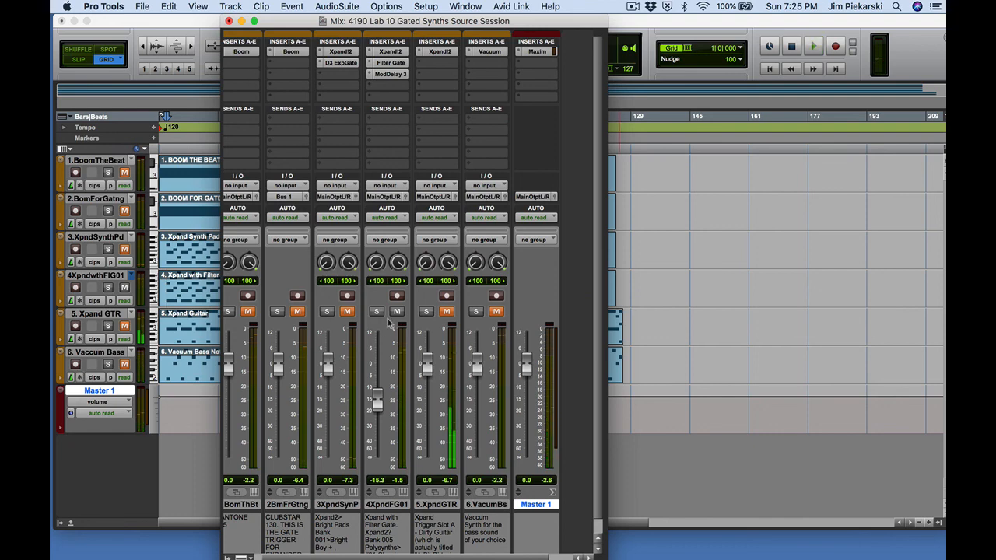
left_click(397, 312)
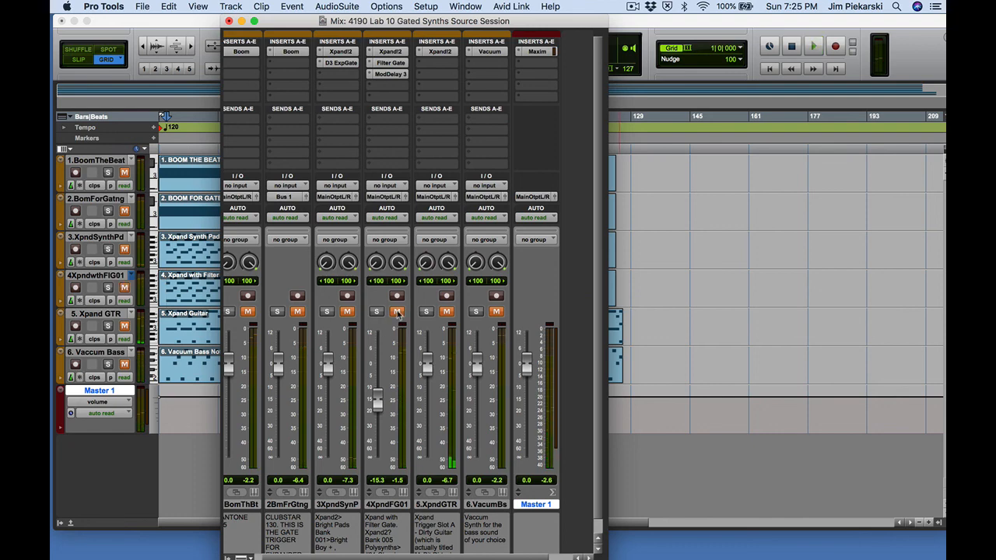